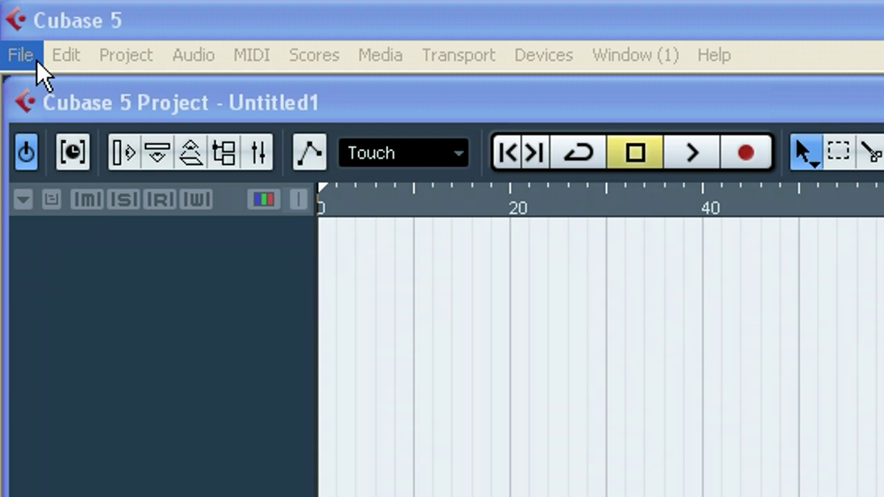
Activate the Cubase 5 window showing the empty Untitled1 project
click(380, 14)
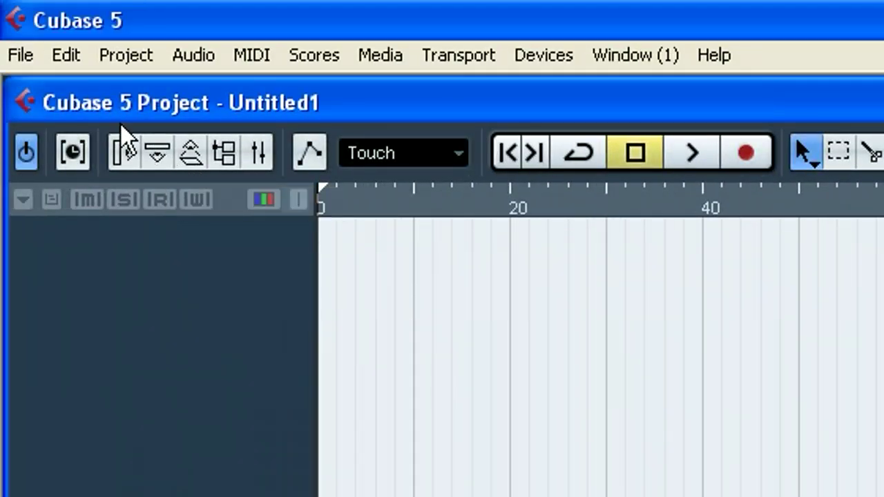
Open the Import from Audio CD dialog listing the disc's 12 tracks
click(17, 56)
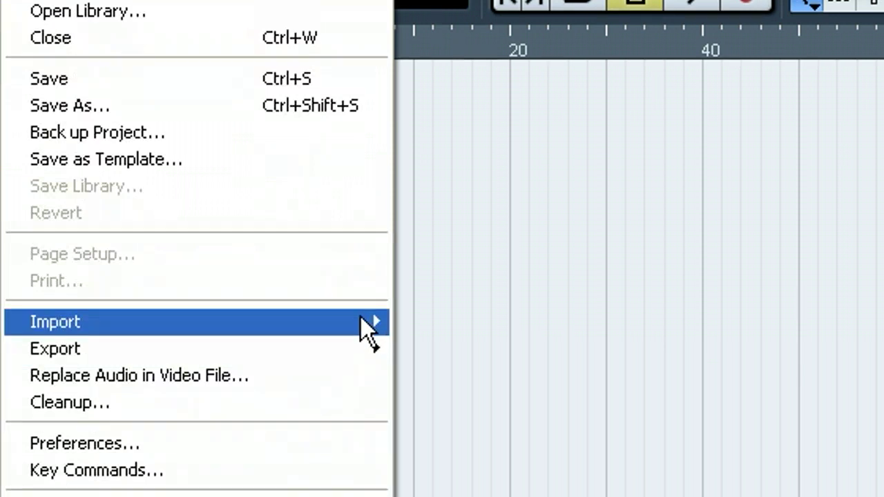
mouse_move(343, 481)
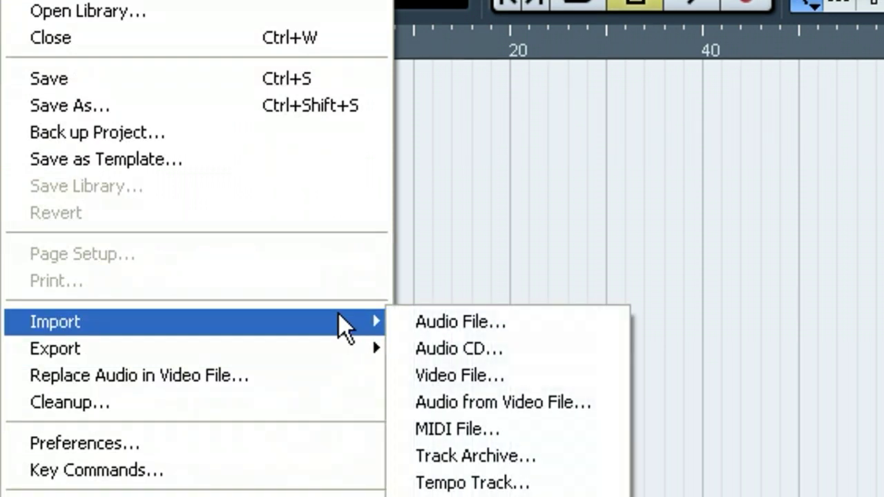
click(475, 352)
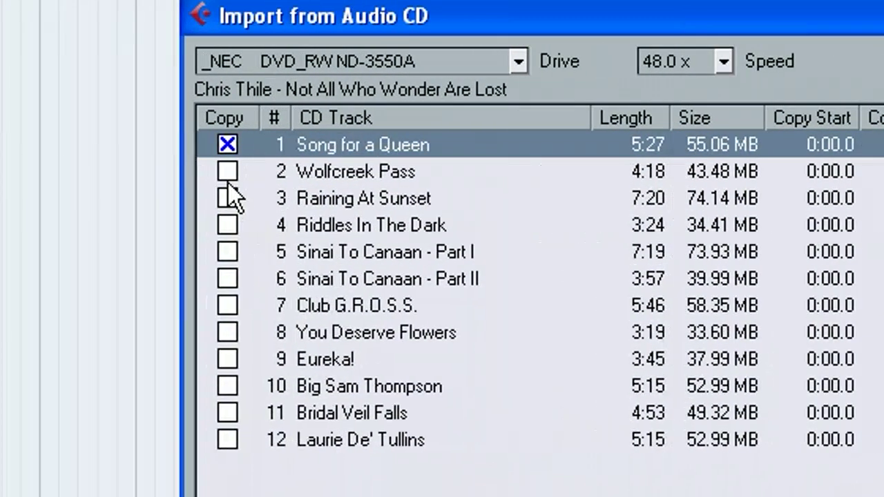
Try selecting different ranges of tracks in the CD track list, ending on track 1
click(101, 171)
click(228, 146)
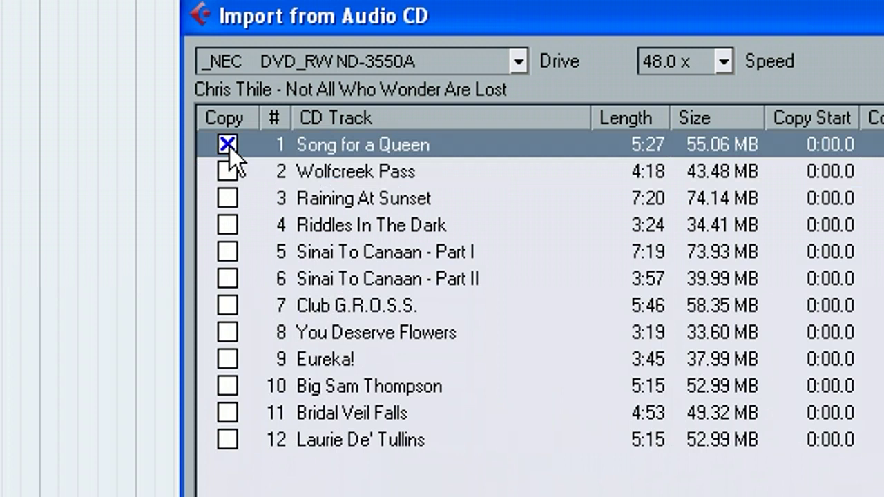
shift+click(228, 225)
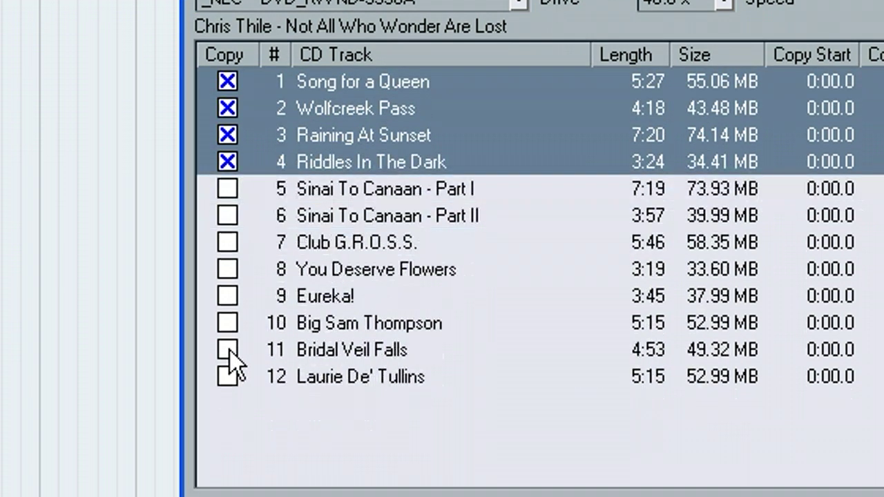
shift+click(229, 350)
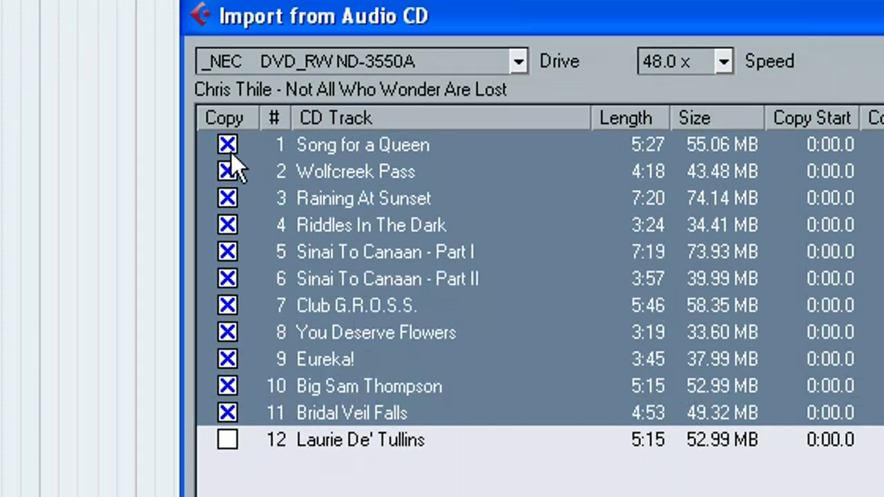
click(231, 152)
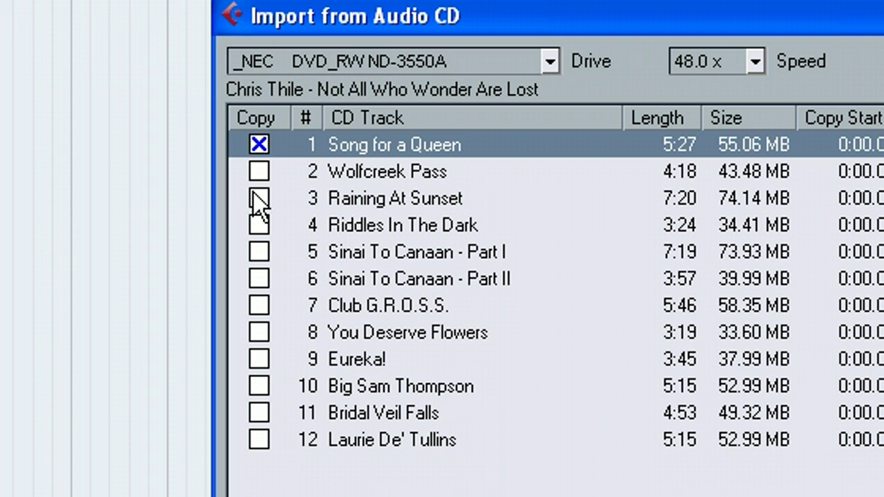
Leave only track 2 Wolfcreek Pass ticked for copying and briefly preview it
click(259, 198)
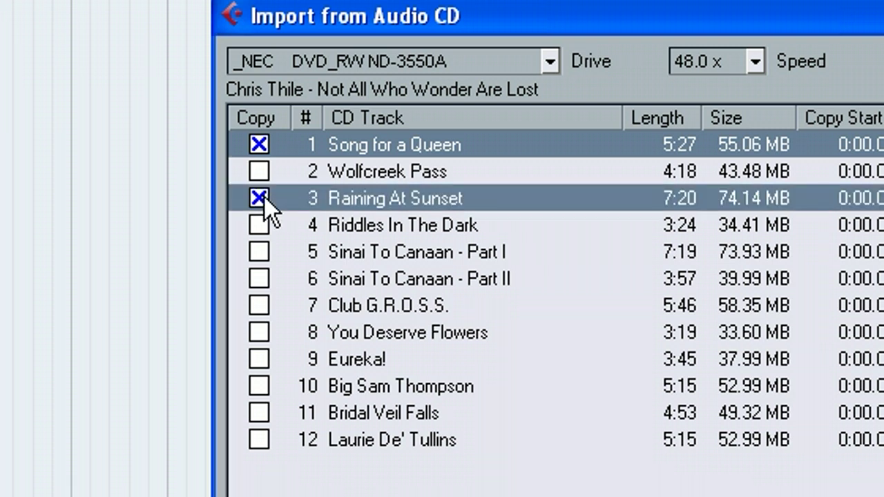
click(263, 225)
click(260, 254)
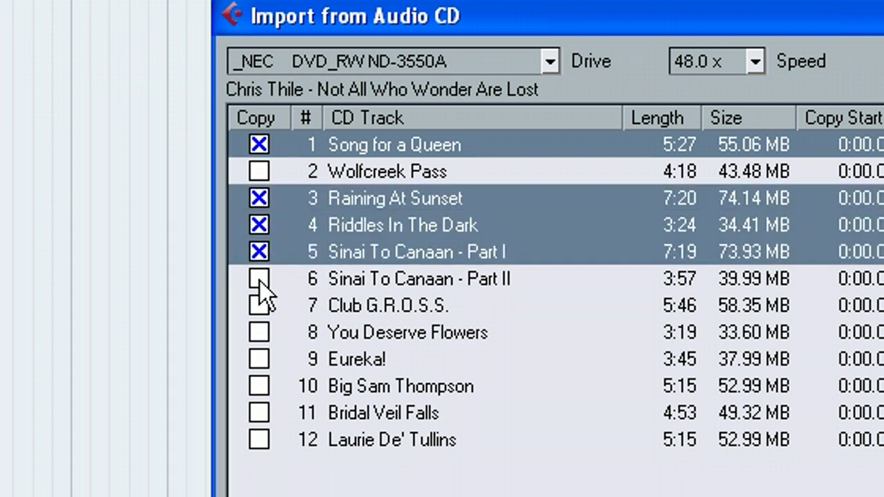
click(259, 332)
click(258, 360)
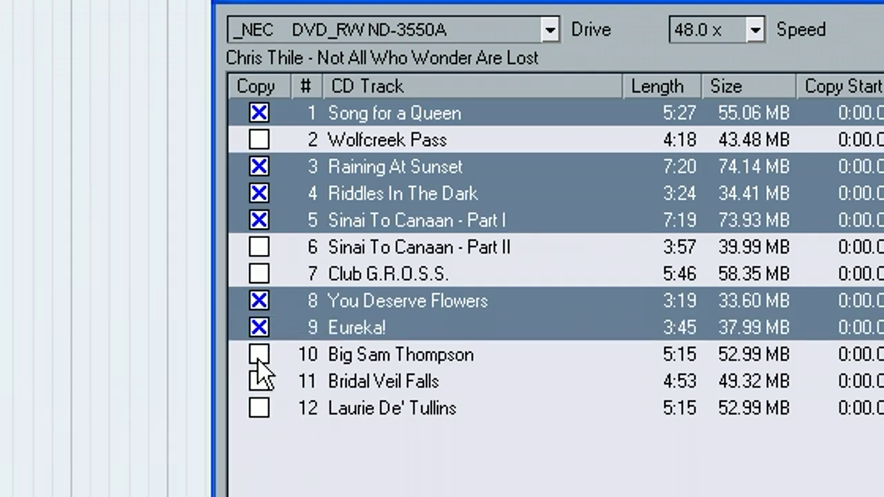
click(259, 387)
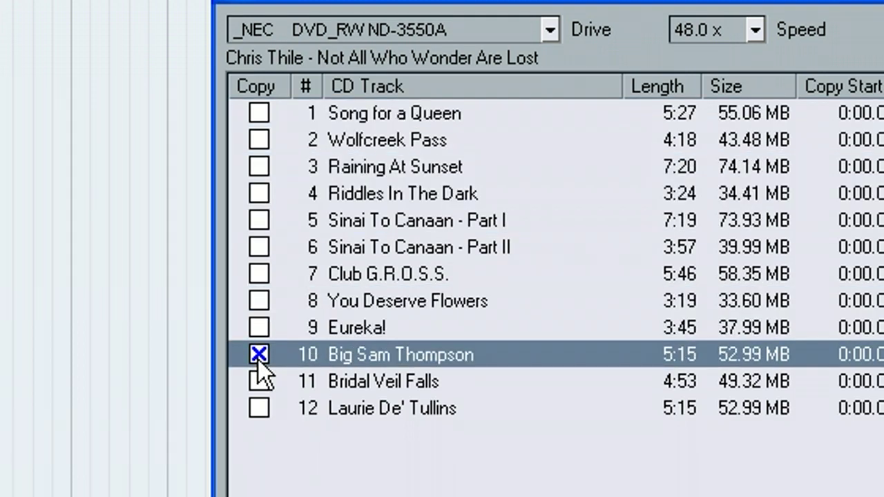
click(258, 141)
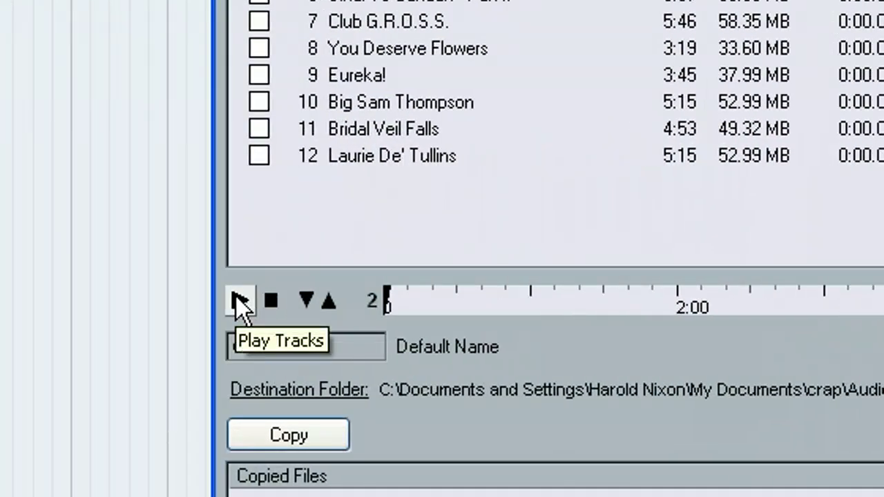
click(239, 302)
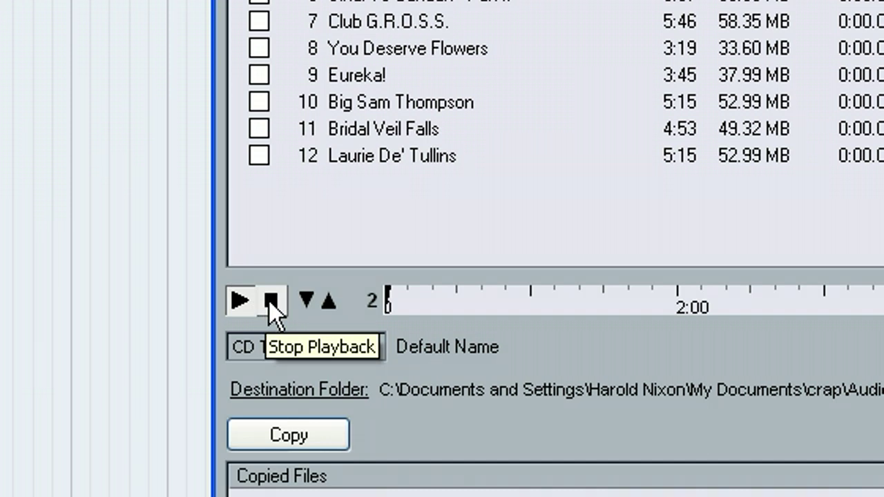
click(271, 304)
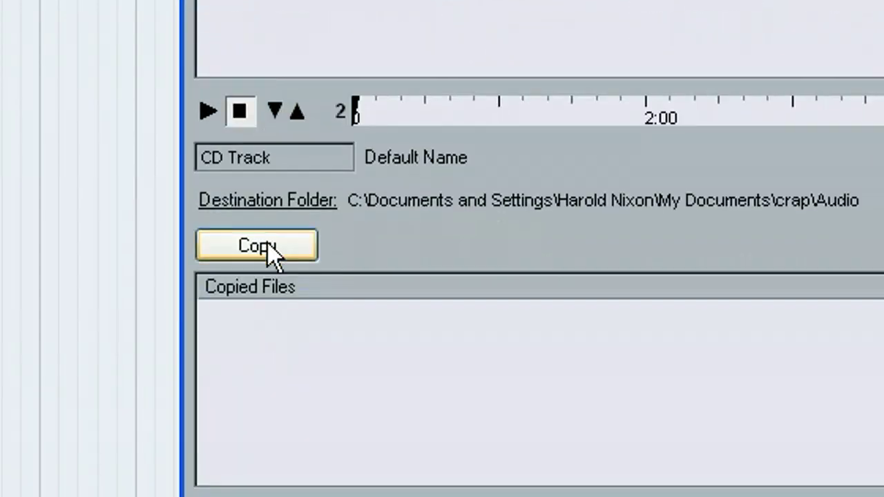
Copy Wolfcreek Pass from the CD into the project as a stereo audio track
click(269, 244)
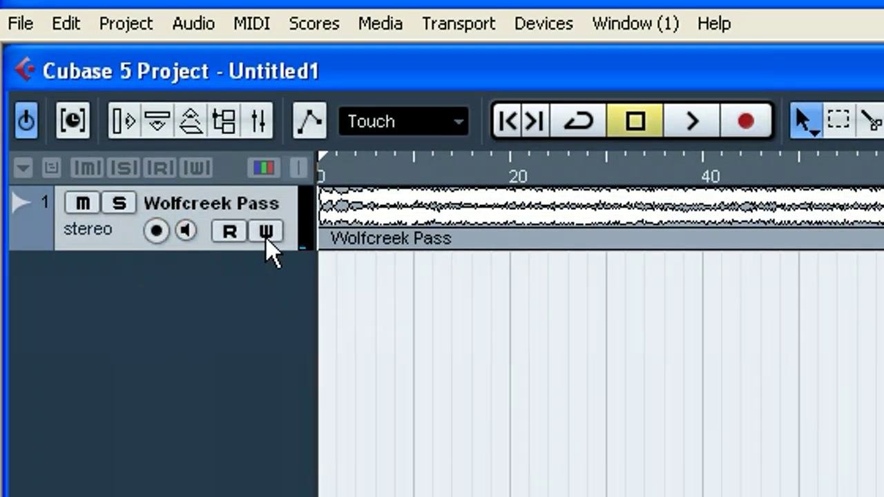
Make track 1 taller to show its waveform and play back the imported track briefly
drag(237, 250, 239, 496)
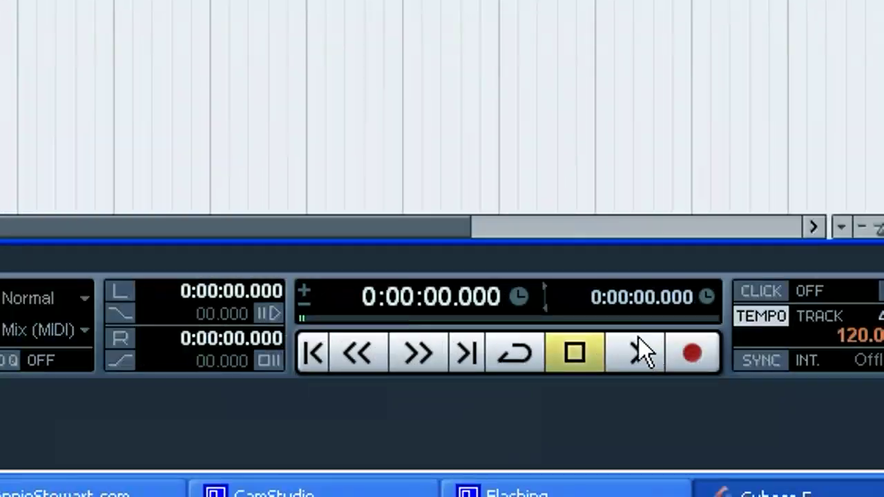
click(634, 350)
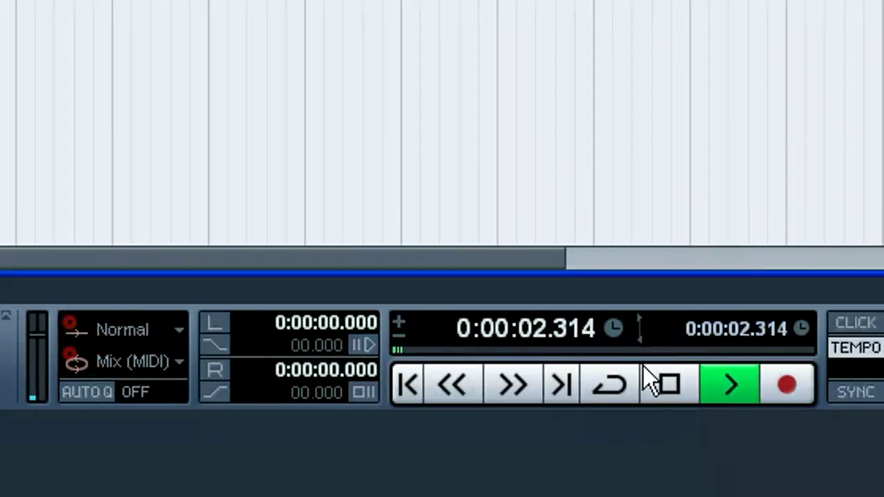
click(657, 381)
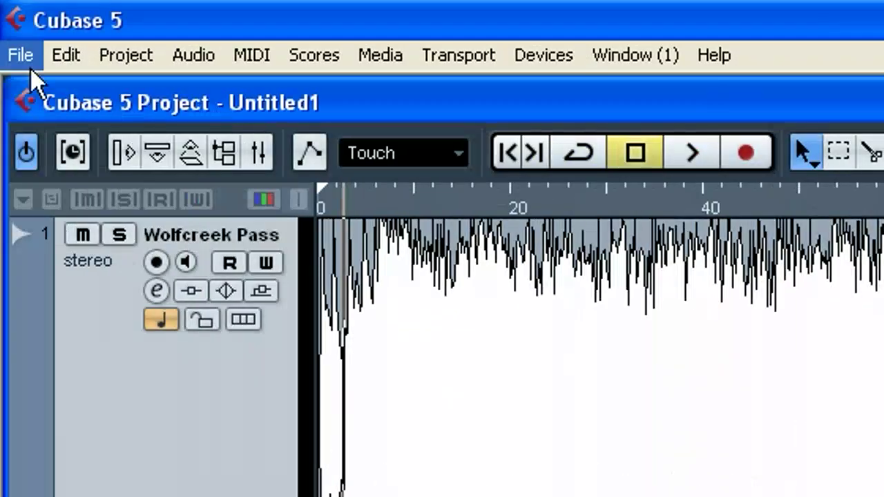
Confirm Project Setup shows 48.000 kHz and 24 Bit, then open the Pool
click(125, 54)
click(133, 73)
click(132, 74)
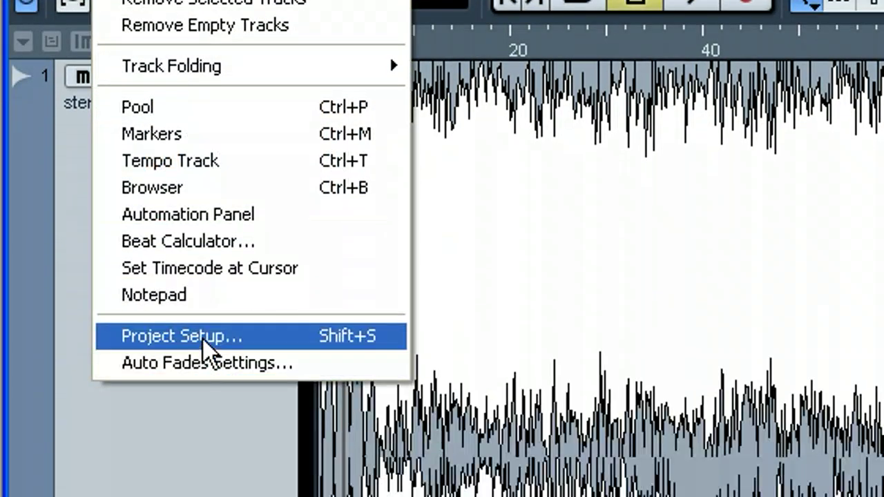
click(205, 339)
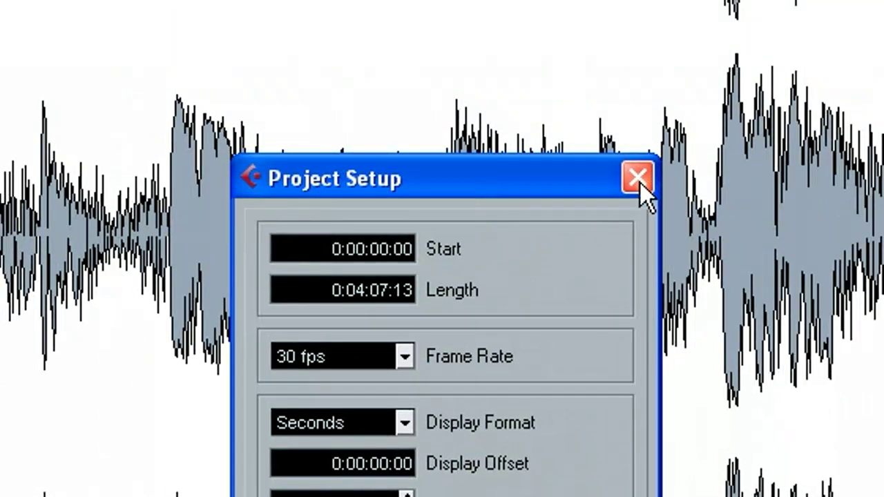
click(638, 181)
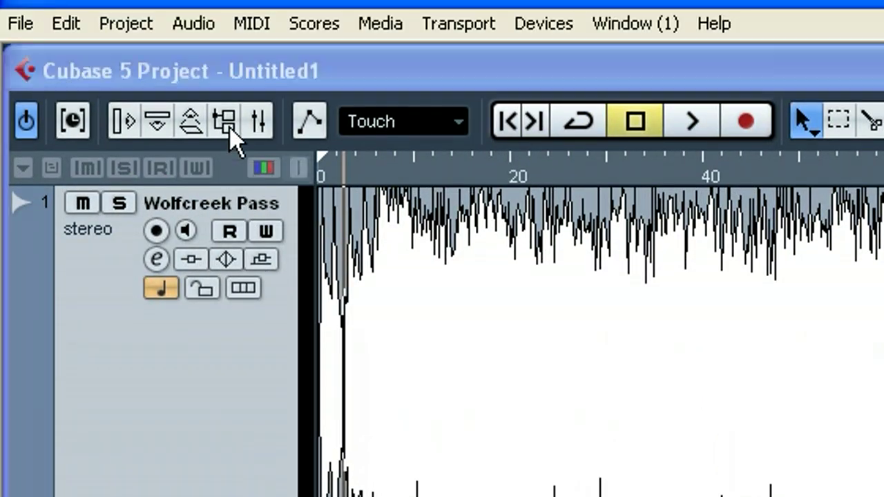
click(230, 127)
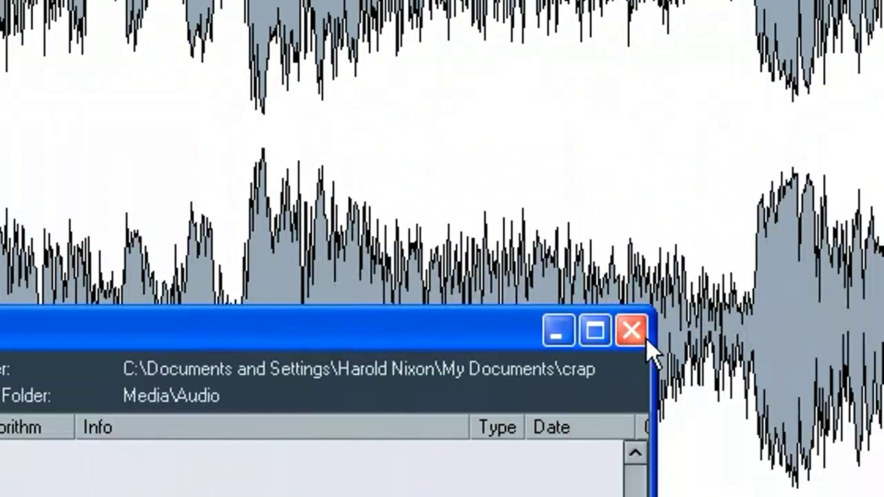
Conform Wolfcreek Pass in the Pool's Audio folder with Replace, making it 48.000 kHz 24-bit
click(662, 360)
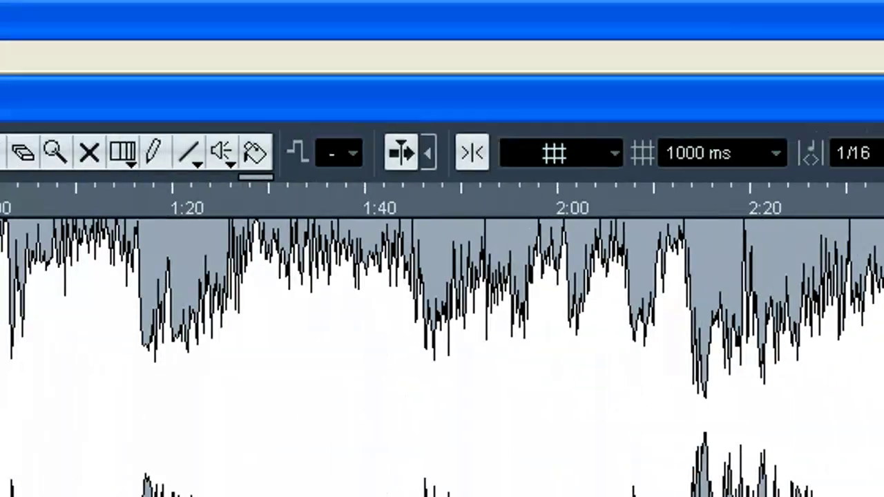
click(223, 158)
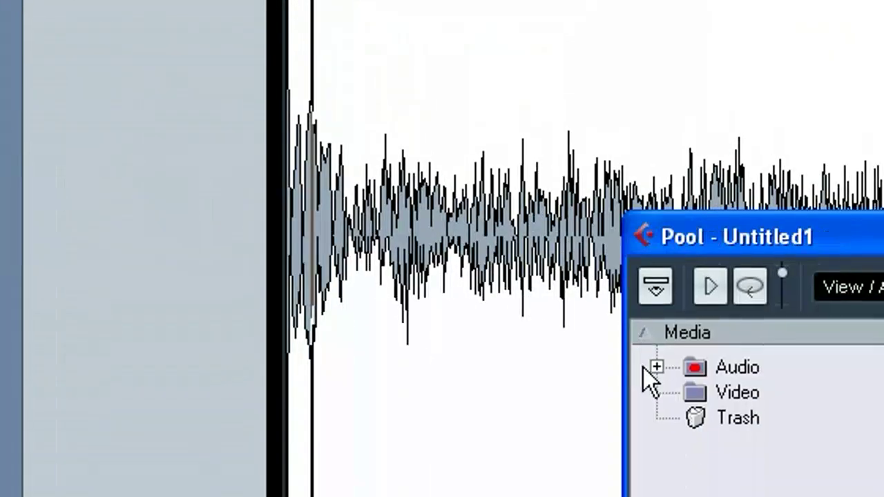
click(656, 368)
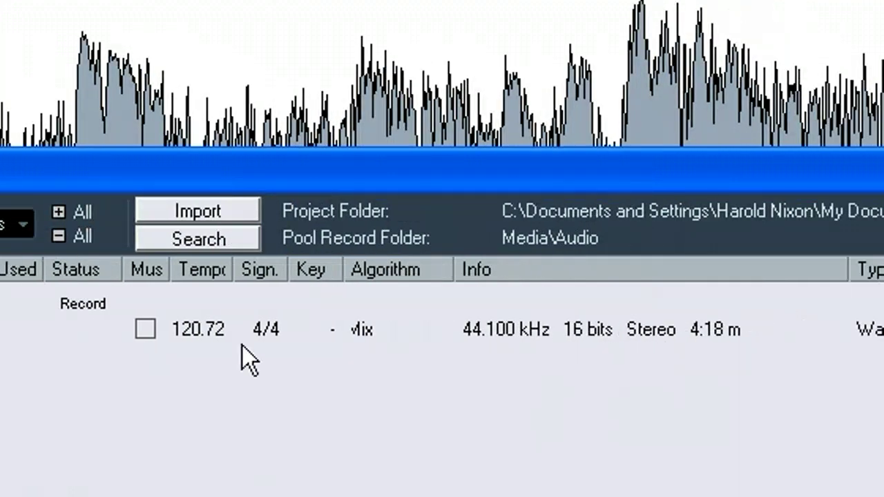
click(230, 333)
right_click(230, 333)
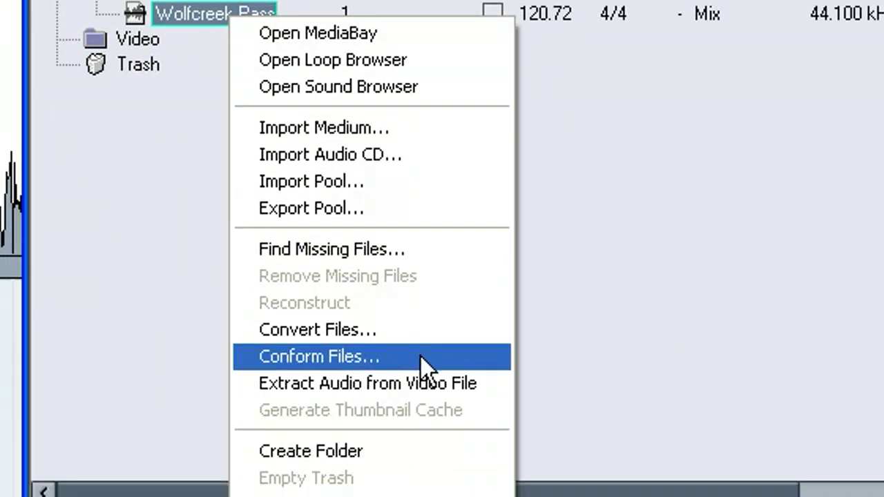
click(420, 356)
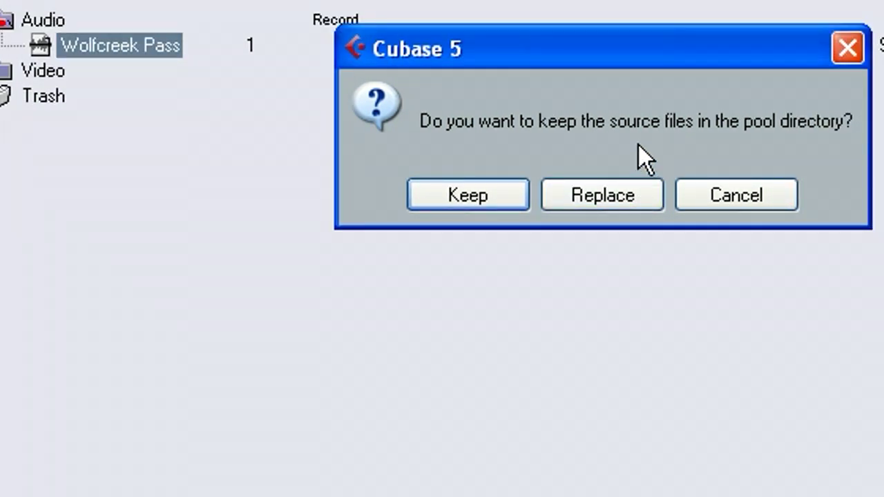
click(626, 200)
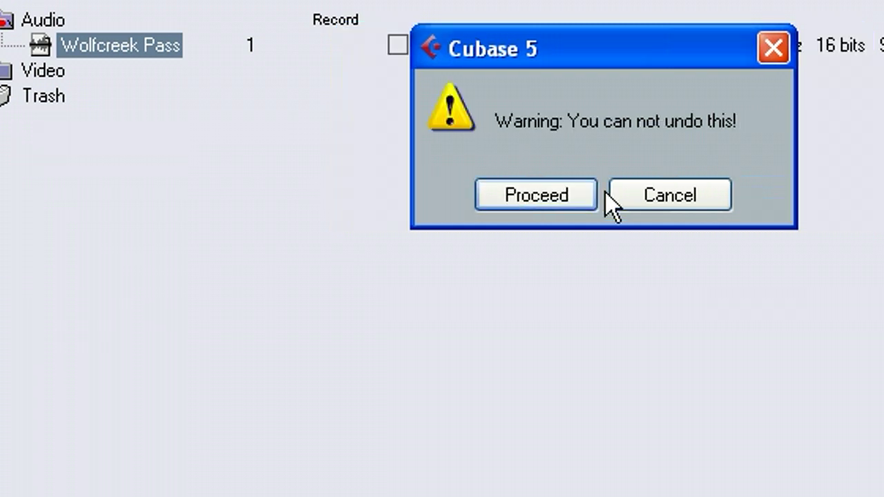
click(547, 194)
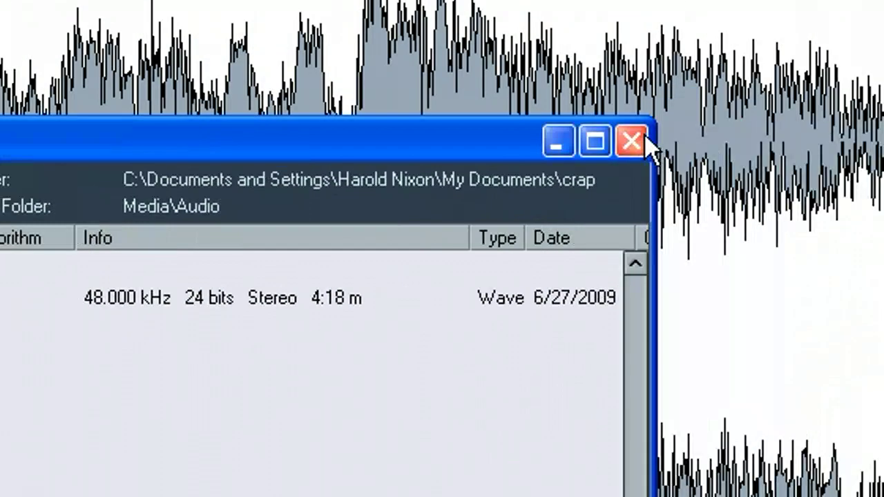
Close the Pool, lower the Stereo Out fader in the Mixer, and audition the converted track
click(760, 109)
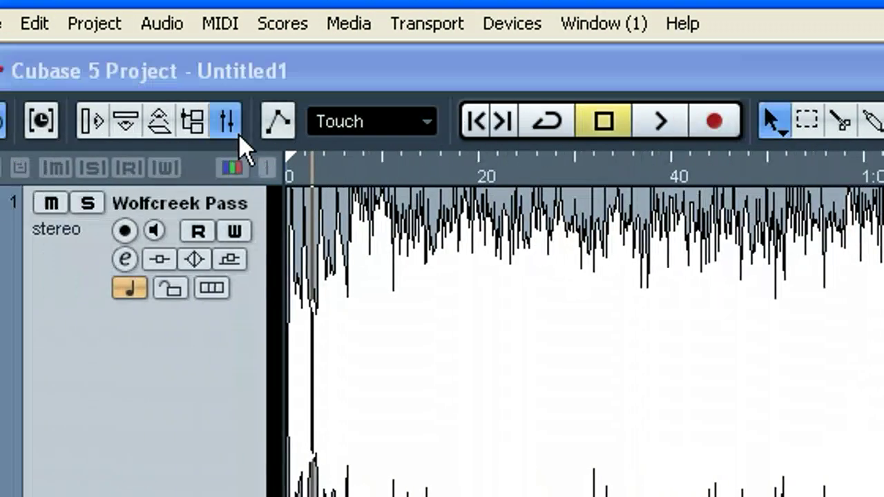
click(228, 123)
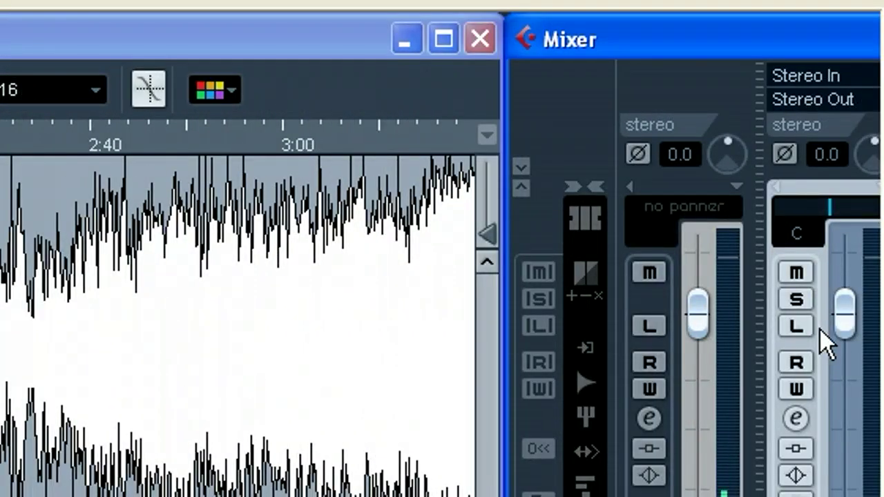
drag(838, 325, 837, 392)
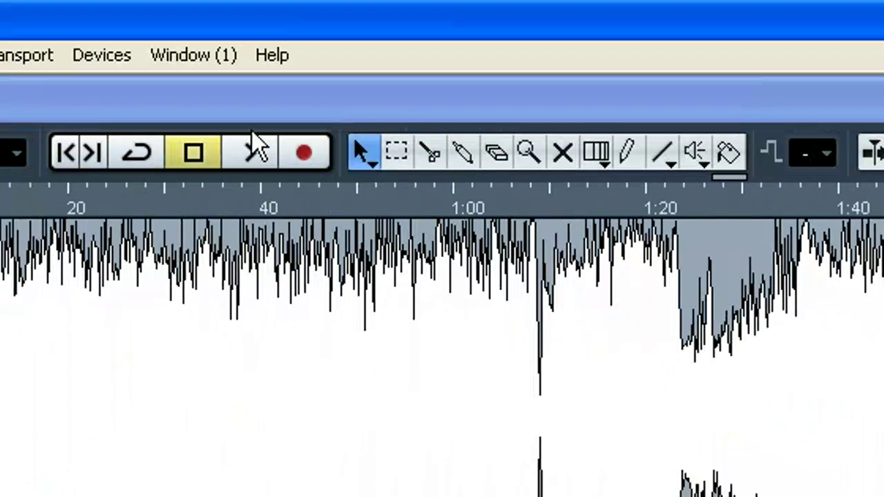
click(253, 153)
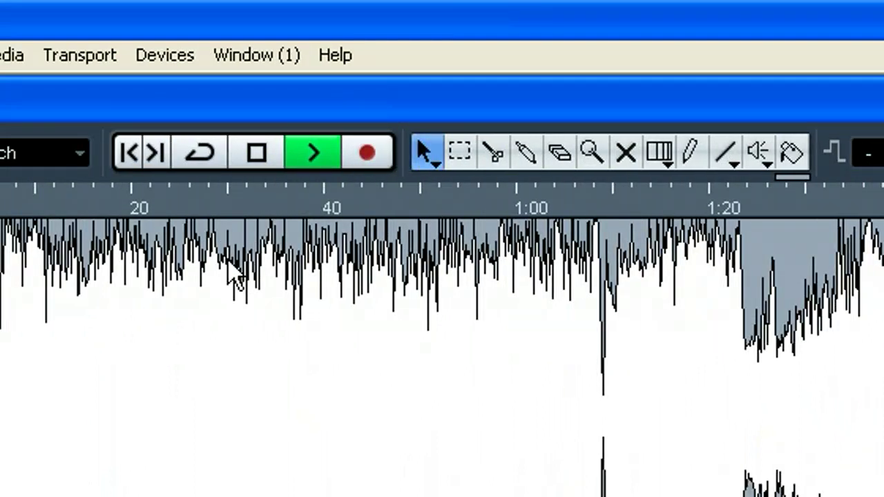
click(254, 163)
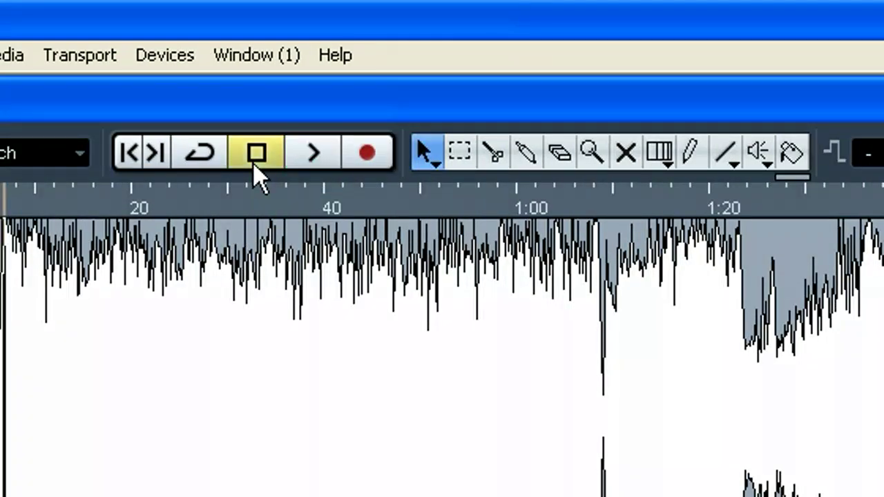